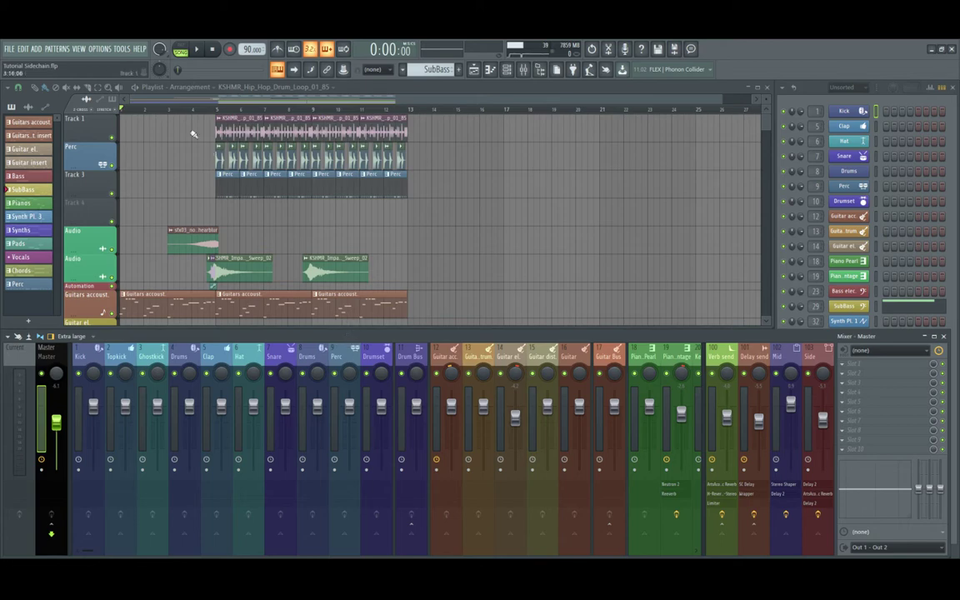
- Play the arrangement from bar 5, select bars 5 through 12 as the playback loop, and stop playback
click(220, 108)
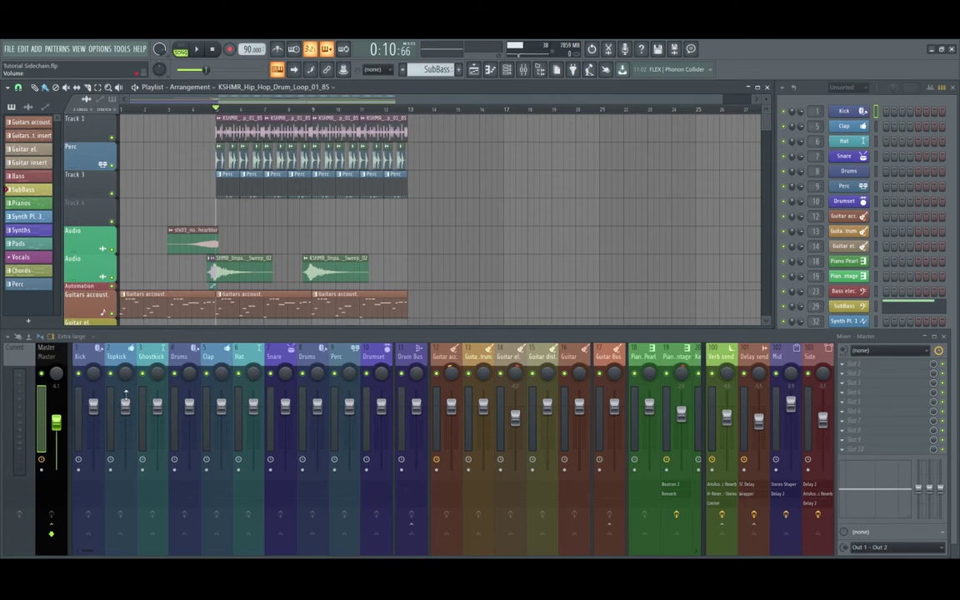
click(193, 46)
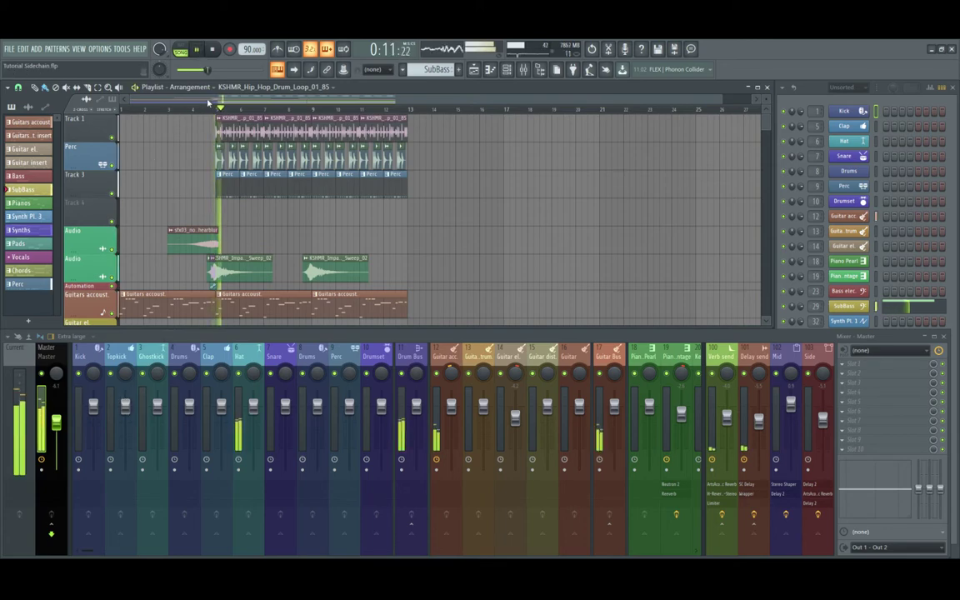
drag(220, 109, 409, 109)
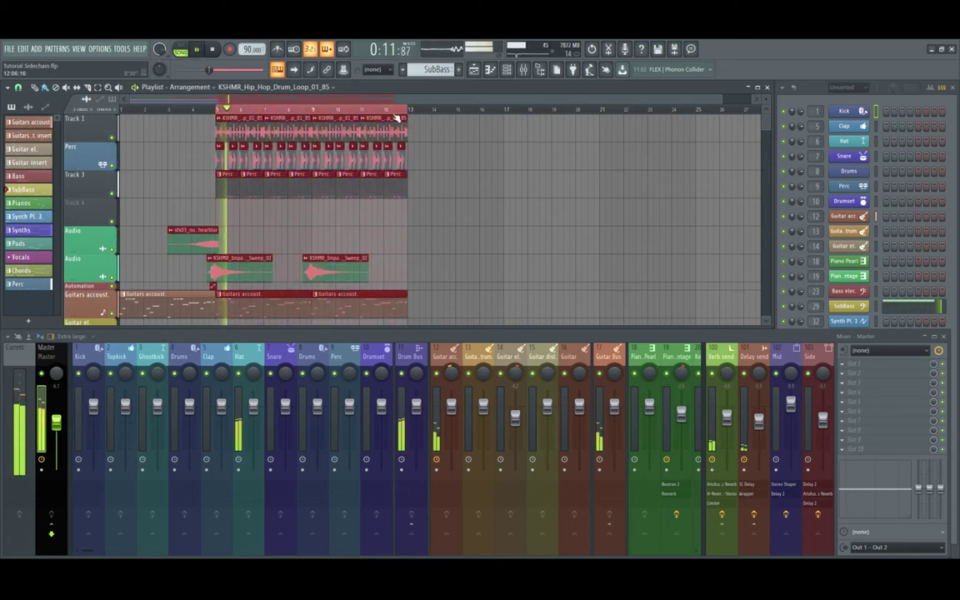
click(212, 50)
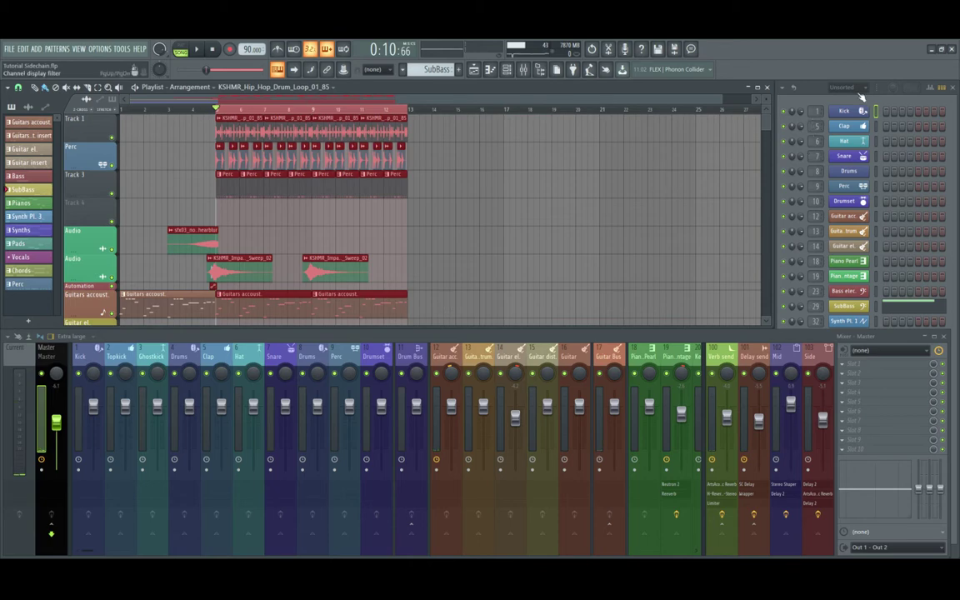
- Enlarge the channel rack and filter it to the Audio channels while the loop plays, ending with playback stopped
click(816, 96)
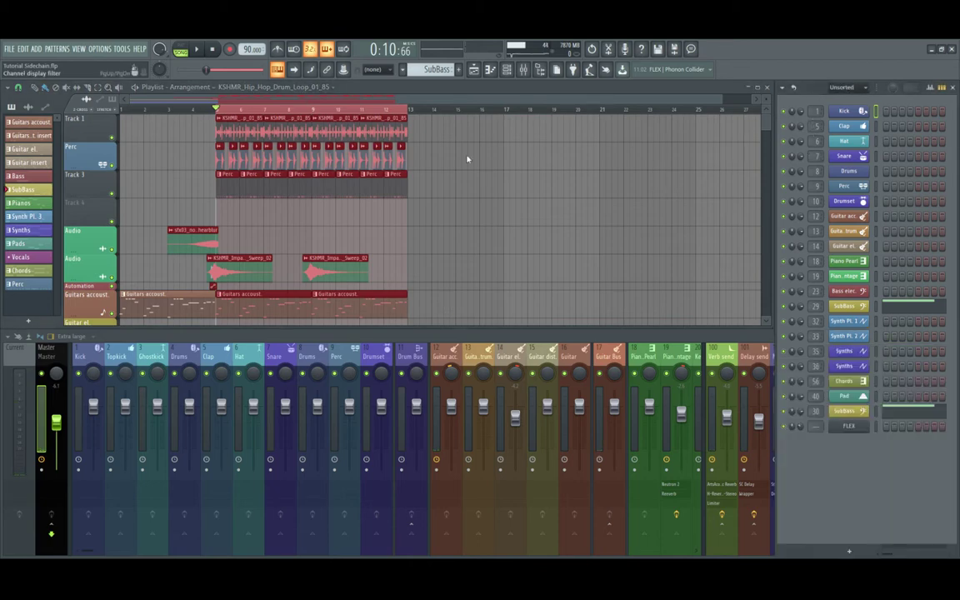
click(195, 49)
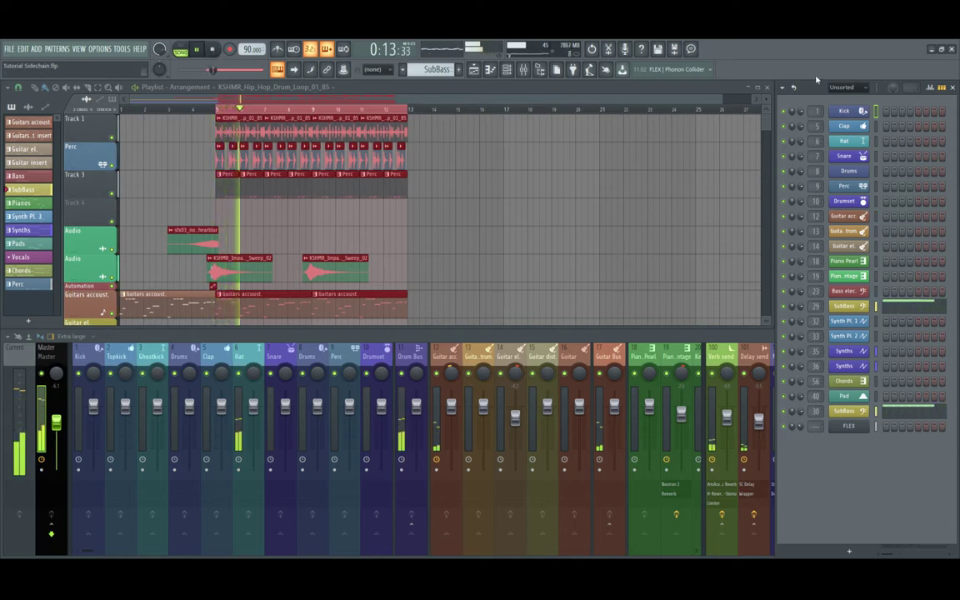
click(841, 87)
click(839, 102)
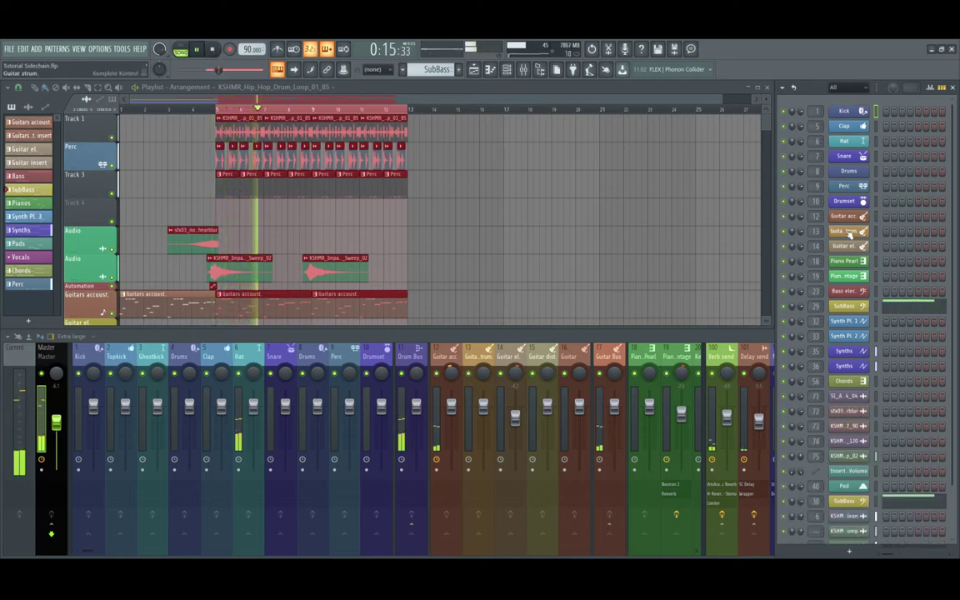
click(839, 87)
click(841, 132)
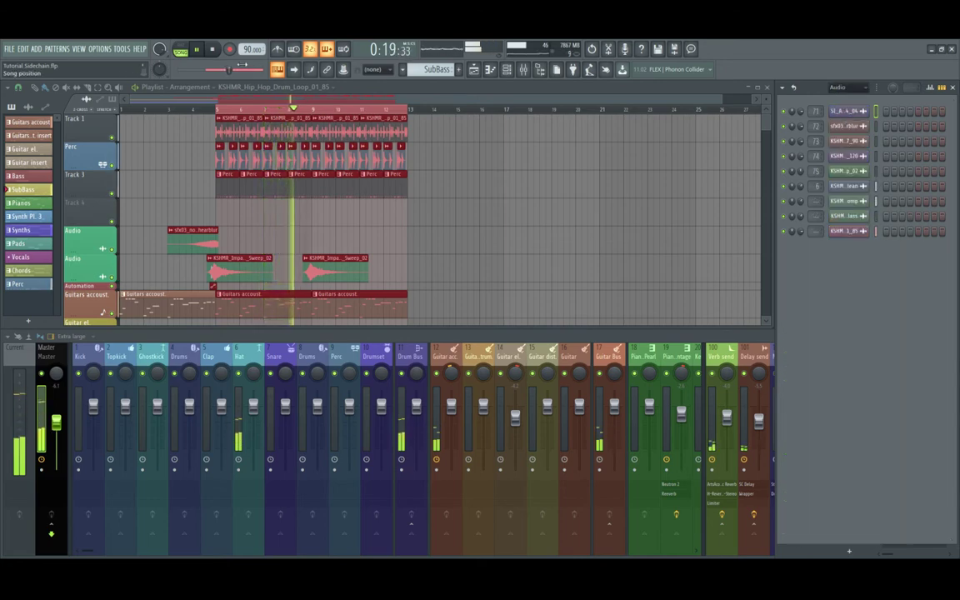
key(space)
- Route the kick sample to mixer track 1 and load Neutron 3 on the Kick insert
click(223, 149)
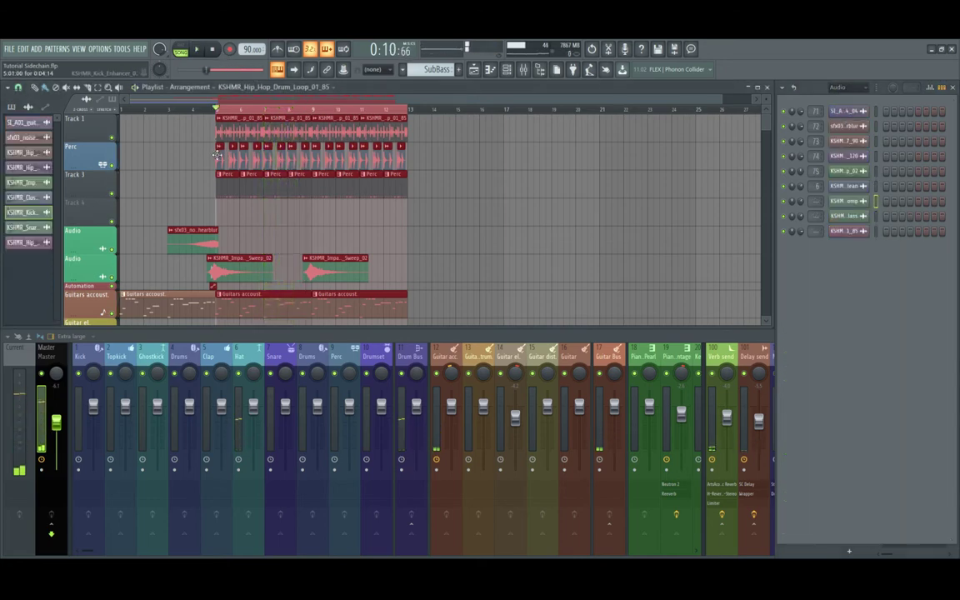
drag(816, 202, 815, 196)
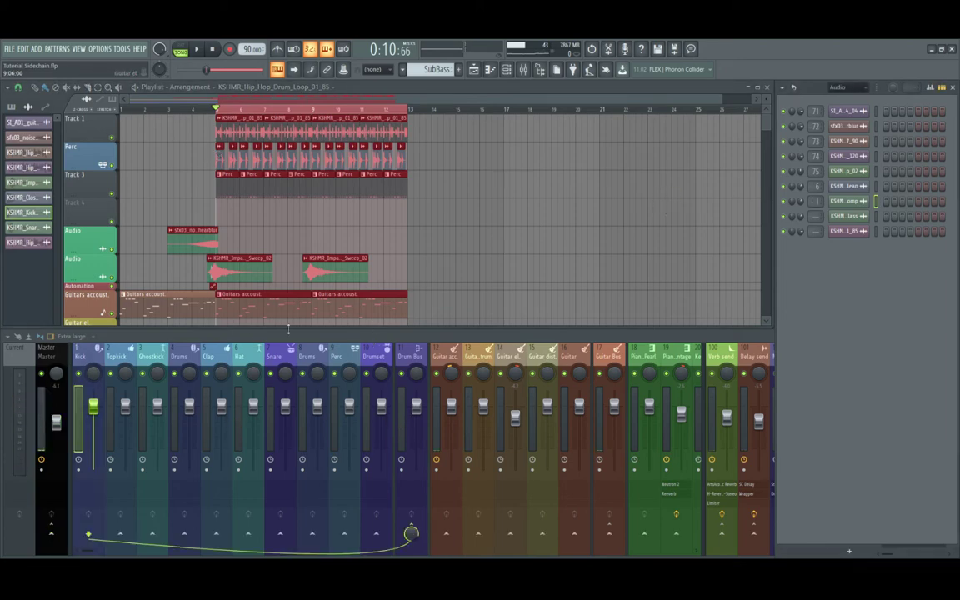
click(553, 336)
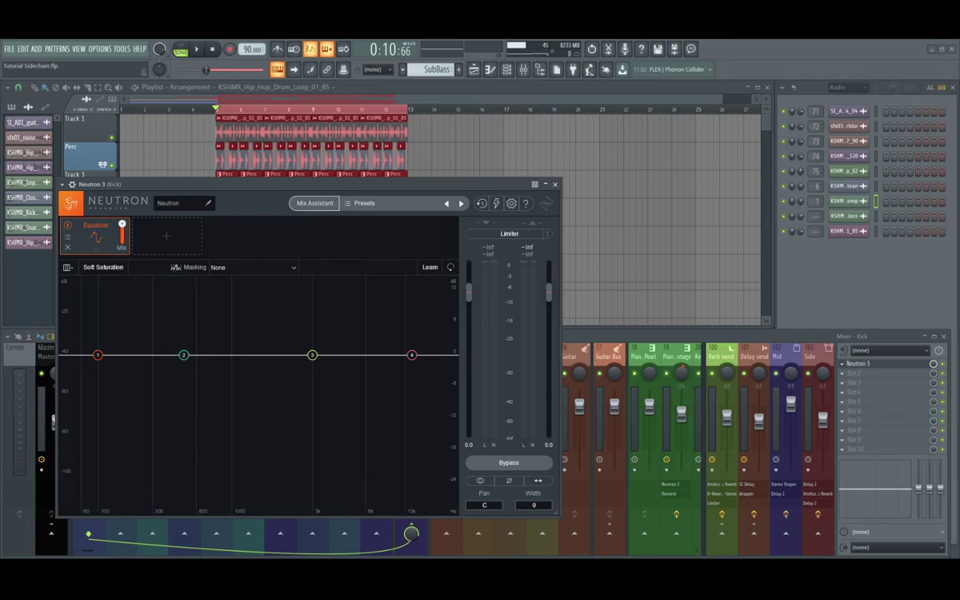
click(555, 185)
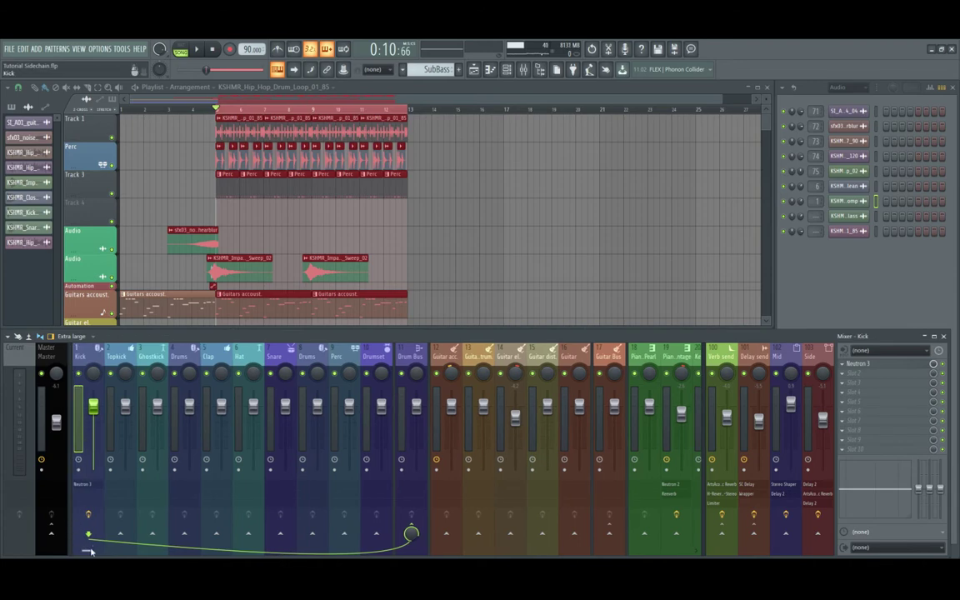
- Create a sidechain send from Kick to SubBass track 29 and mute SubBass track 30
drag(92, 551, 214, 553)
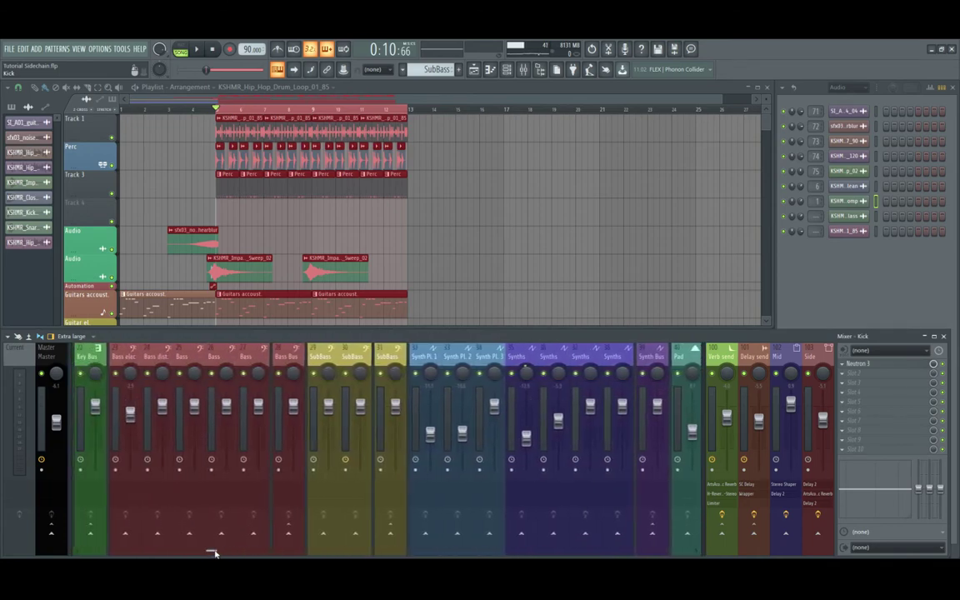
click(350, 537)
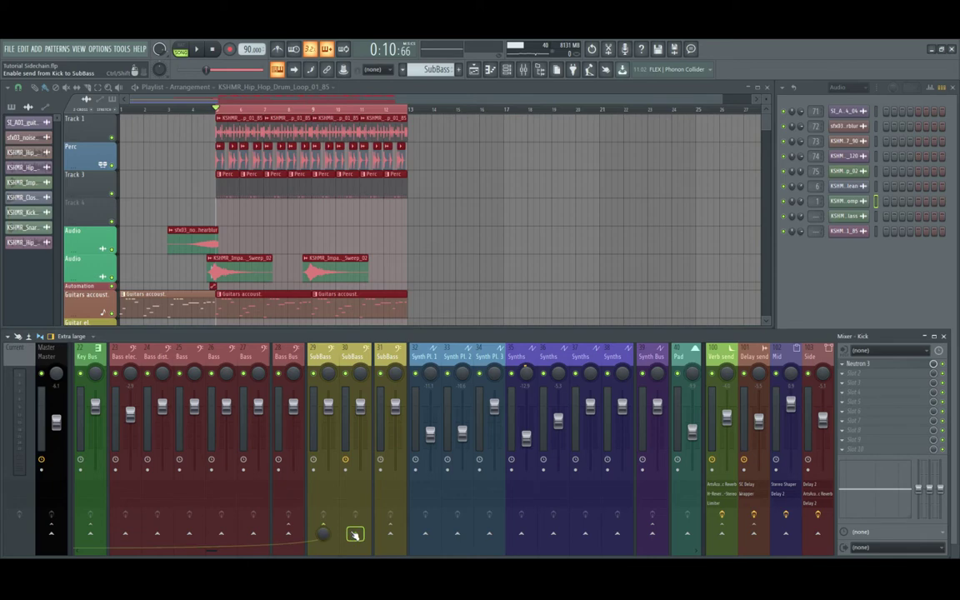
click(347, 374)
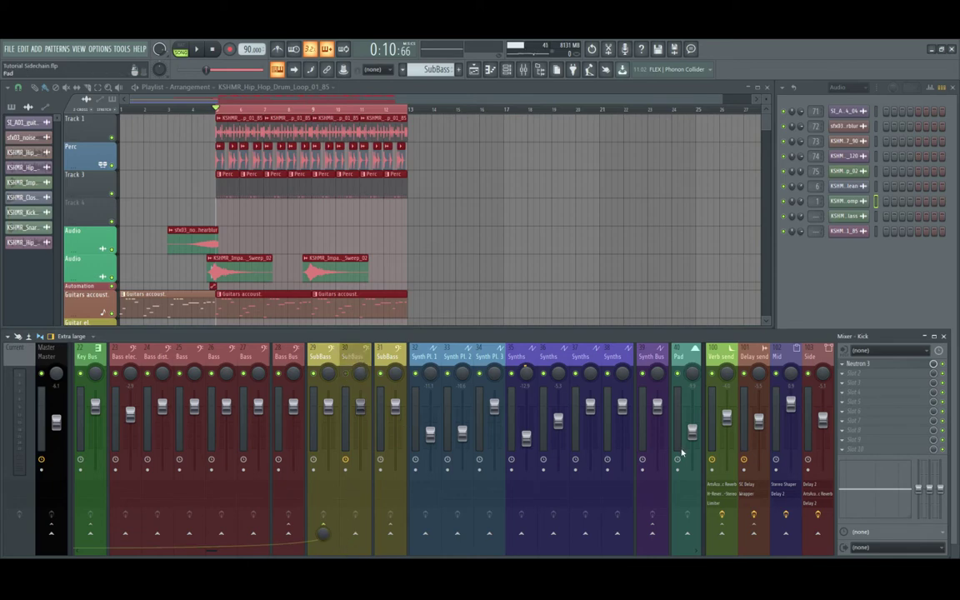
- Load Neutron 3 on SubBass track 29 and name the plugin instance Subbass
click(309, 428)
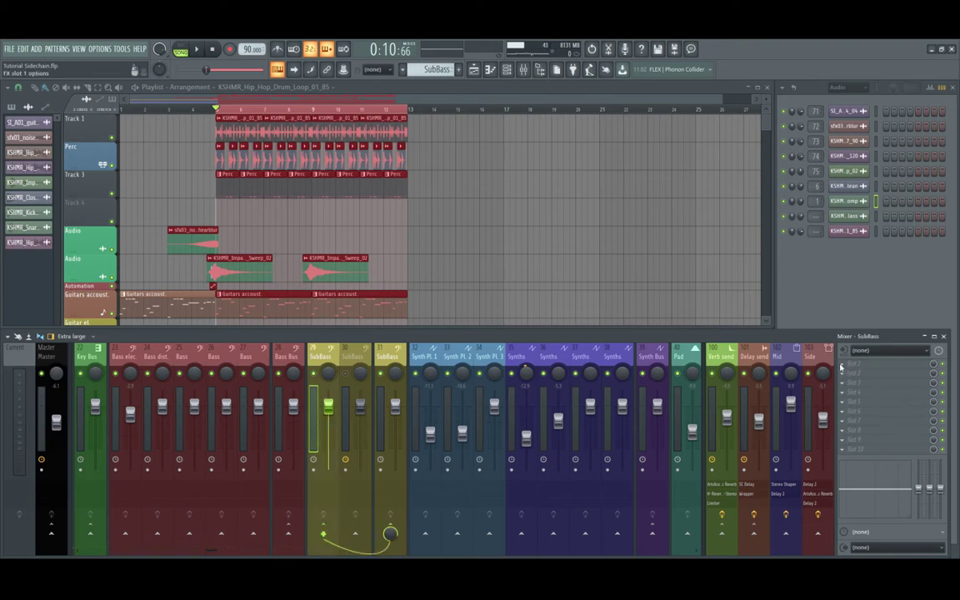
click(428, 446)
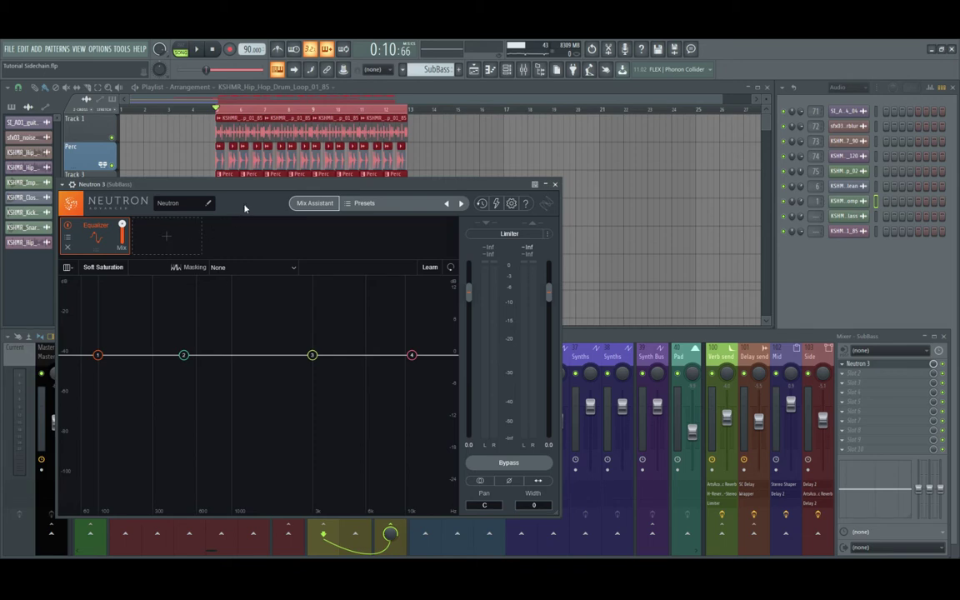
drag(259, 185, 481, 175)
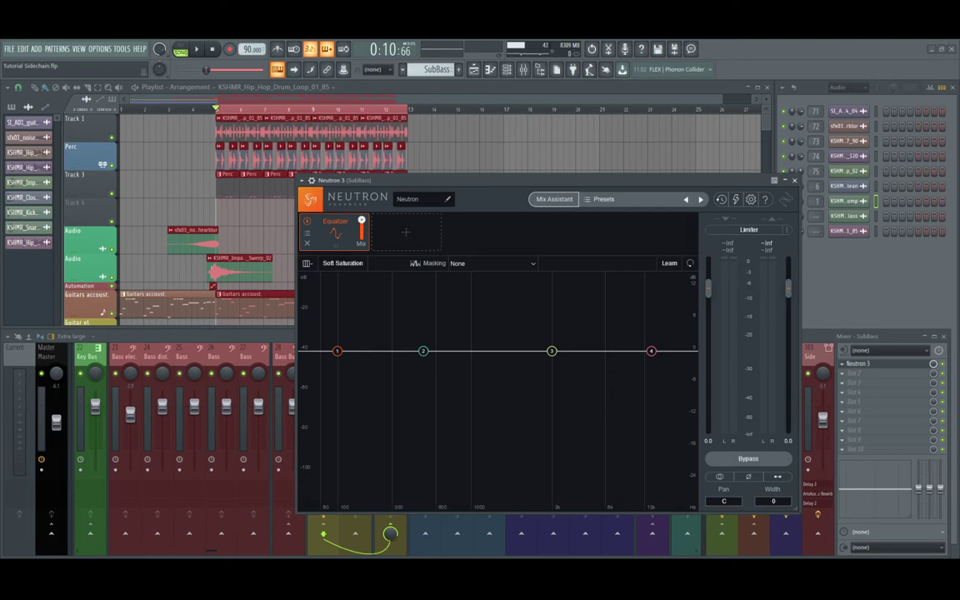
text(Subbass)
key(Return)
- Assign the Kick sidechain to the Stereo Aux In of the SubBass Neutron 3 in its processing settings
click(312, 181)
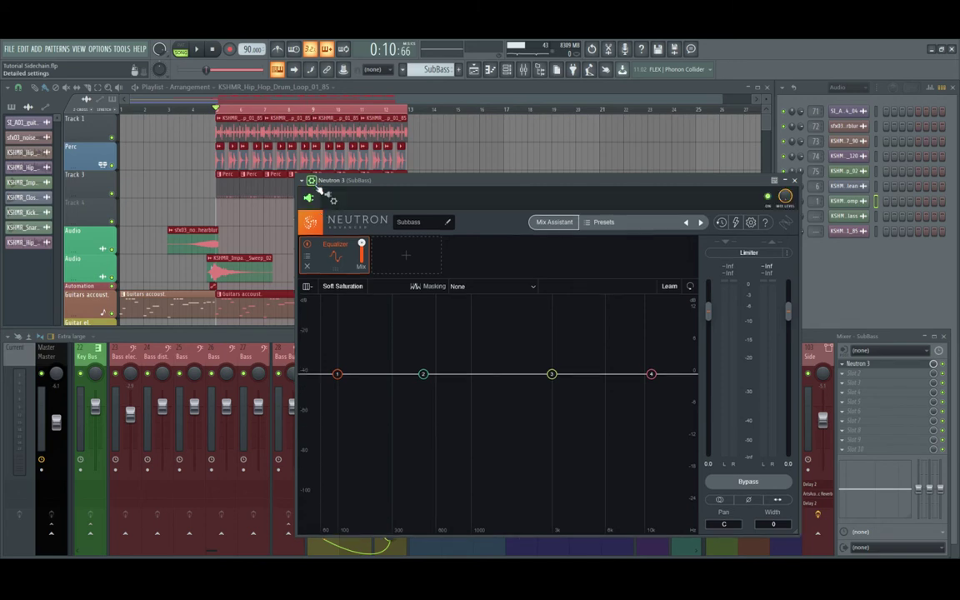
click(333, 199)
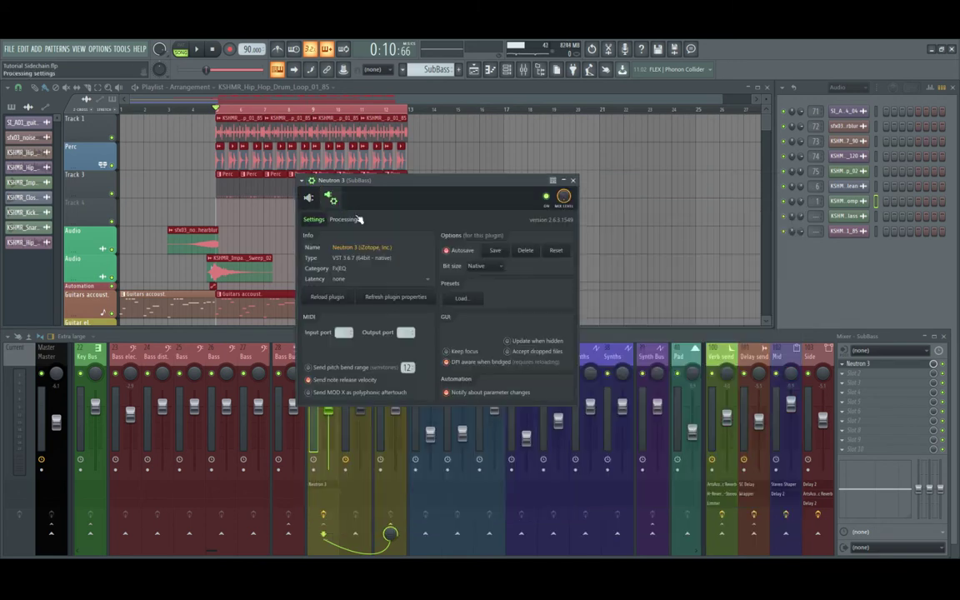
click(345, 219)
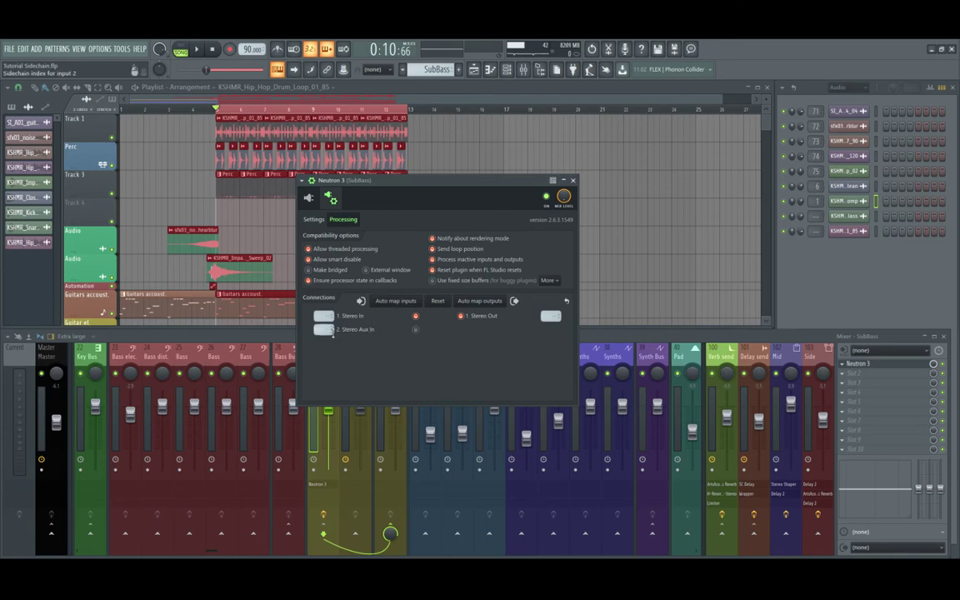
drag(329, 329, 330, 326)
click(328, 194)
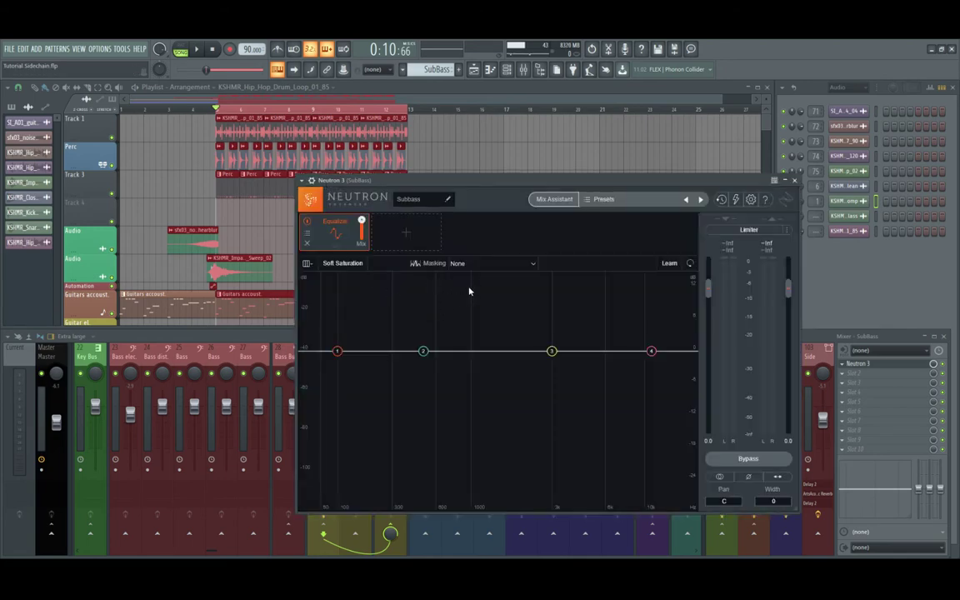
- Change band 1 of the SubBass Neutron equalizer to the Bell shape
drag(563, 181, 635, 174)
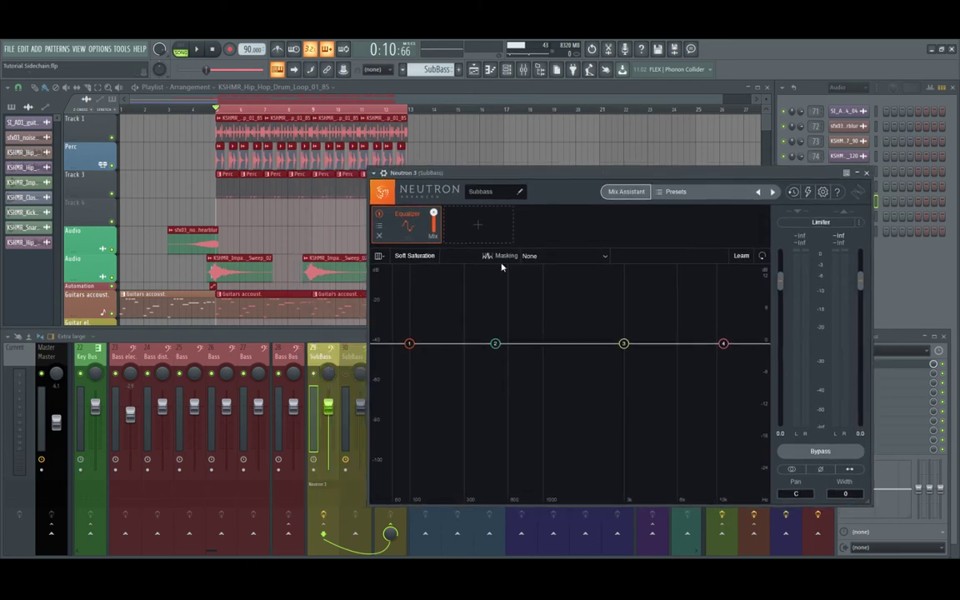
click(409, 344)
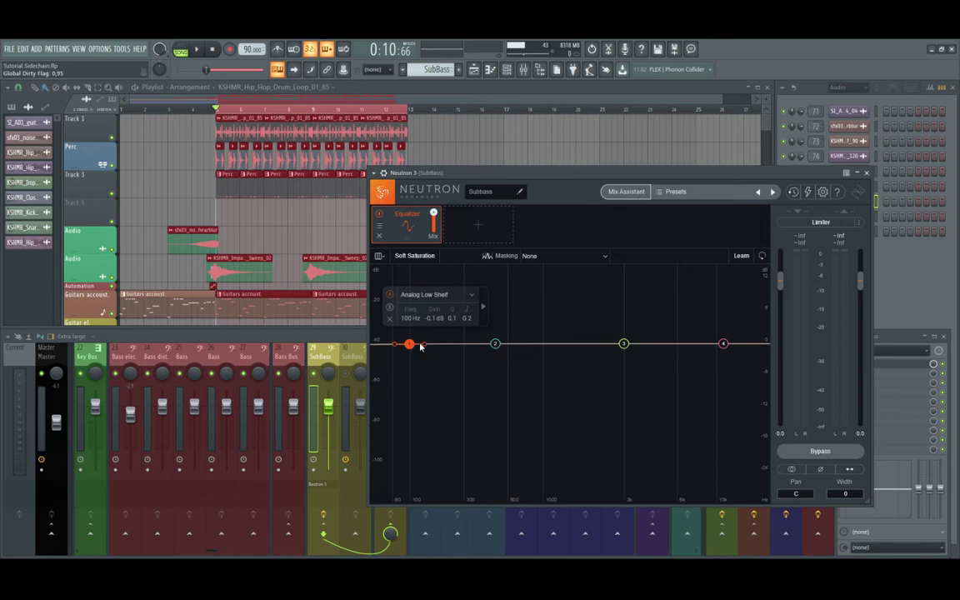
click(470, 297)
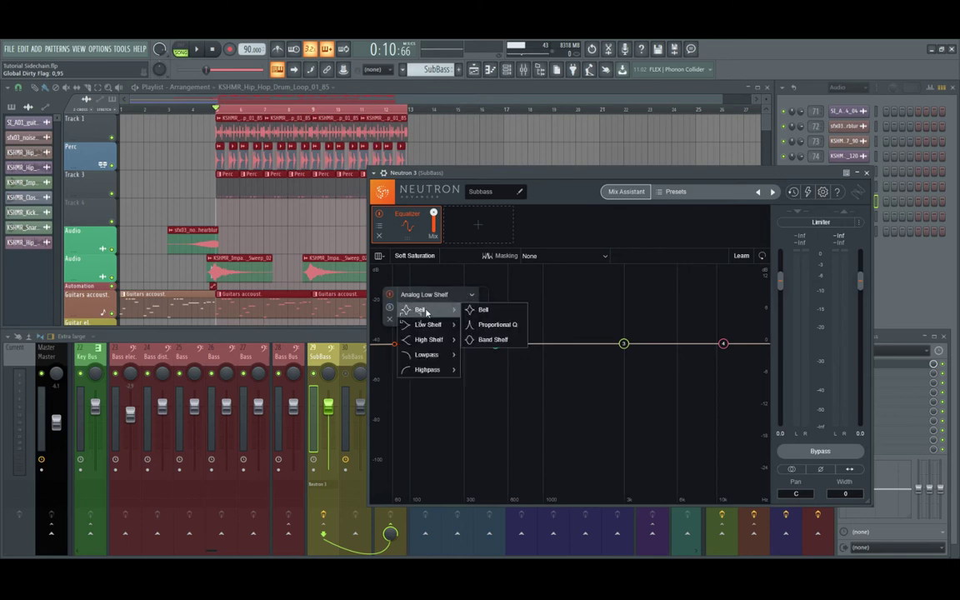
click(430, 310)
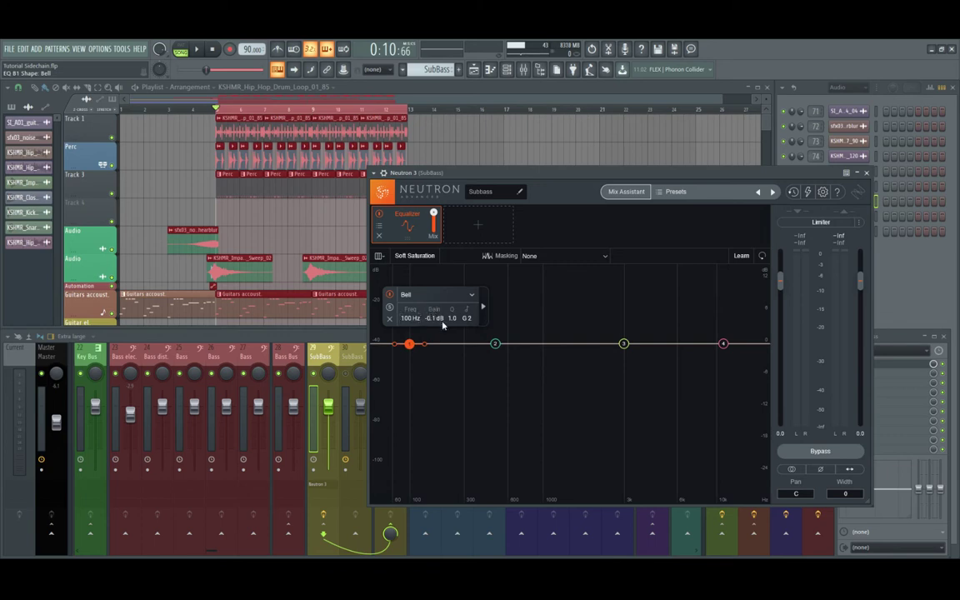
- Make SubBass EQ band 1 dynamic with an external full-signal sidechain, and move it to about 174 Hz and -5.1 dB
click(482, 308)
click(487, 296)
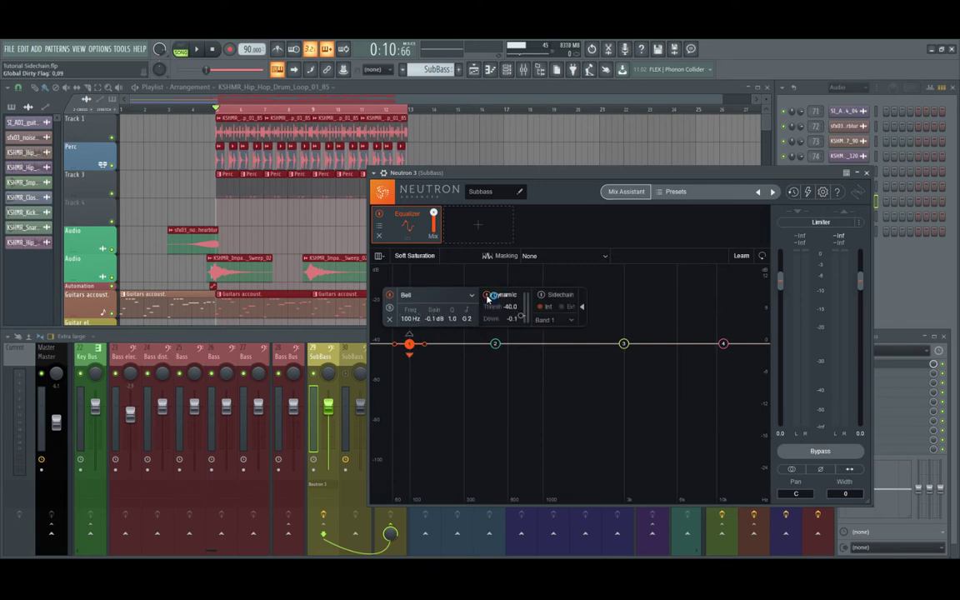
click(541, 294)
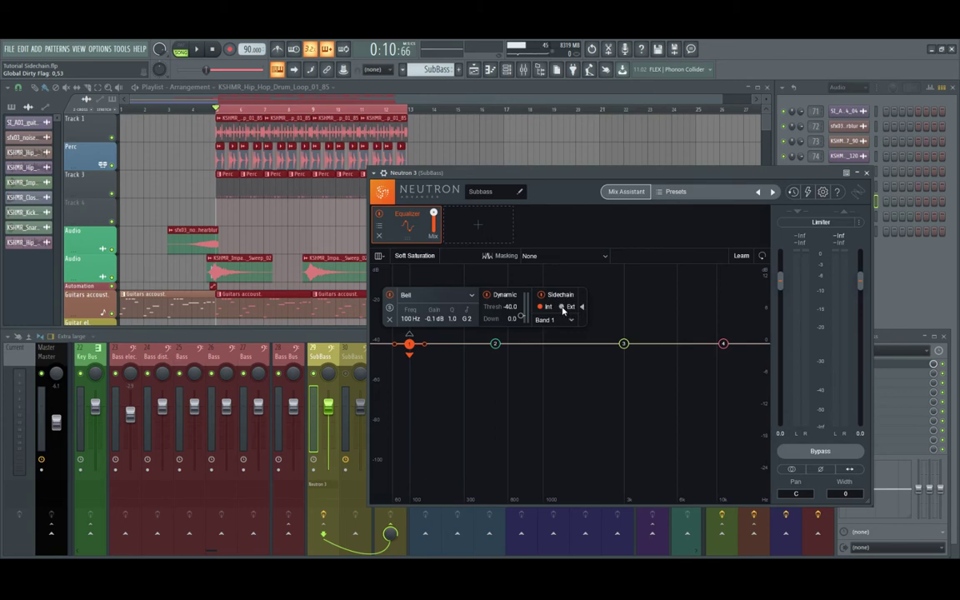
click(562, 307)
drag(409, 343, 433, 371)
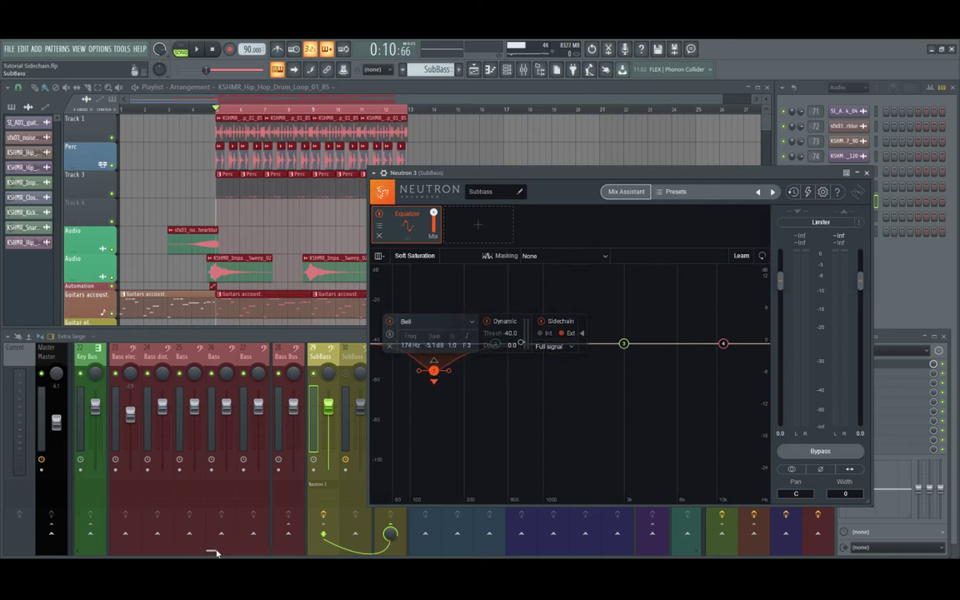
- Open the Kick track's Neutron 3 and arrange it side by side with the SubBass instance
drag(215, 551, 26, 538)
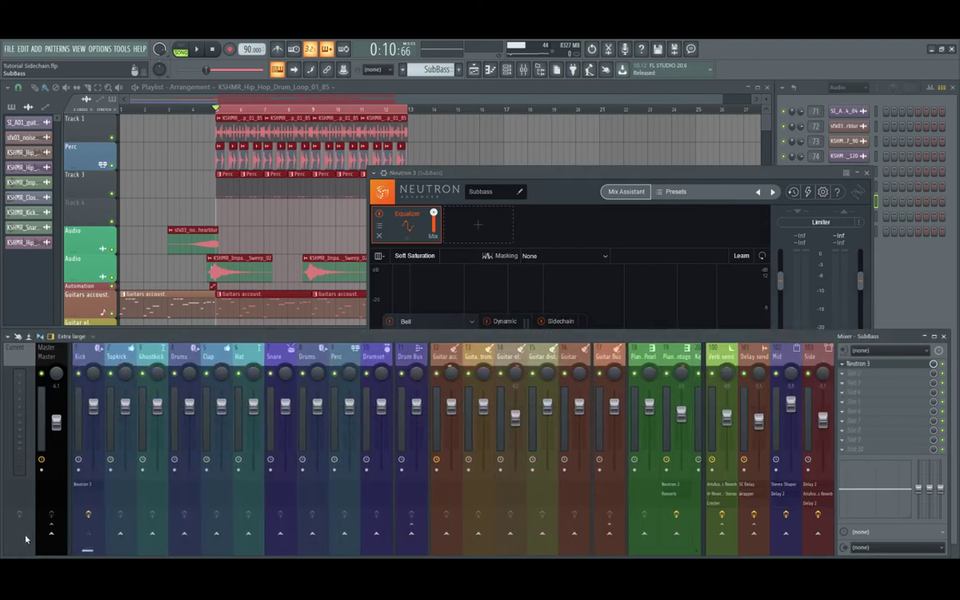
click(80, 423)
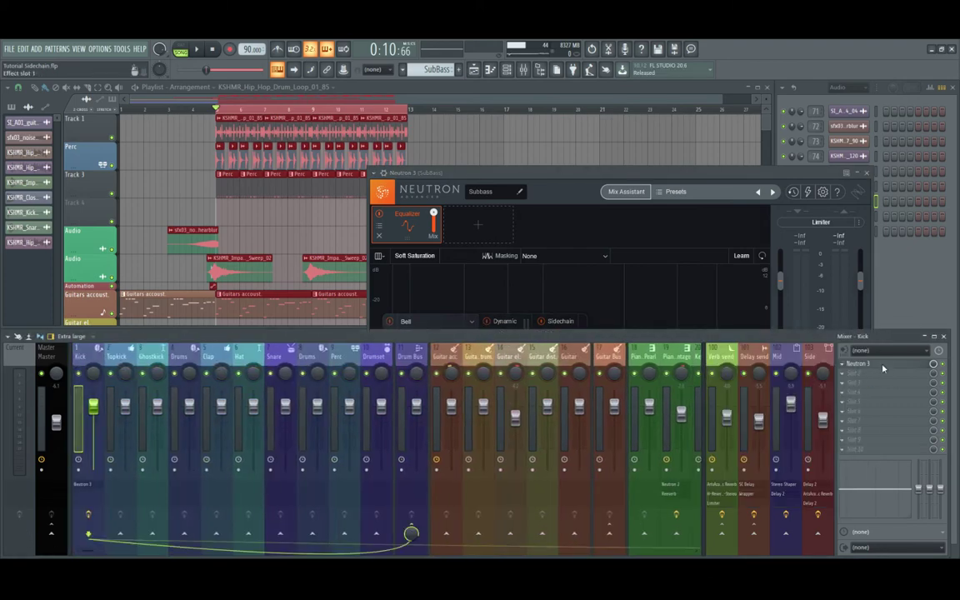
click(881, 365)
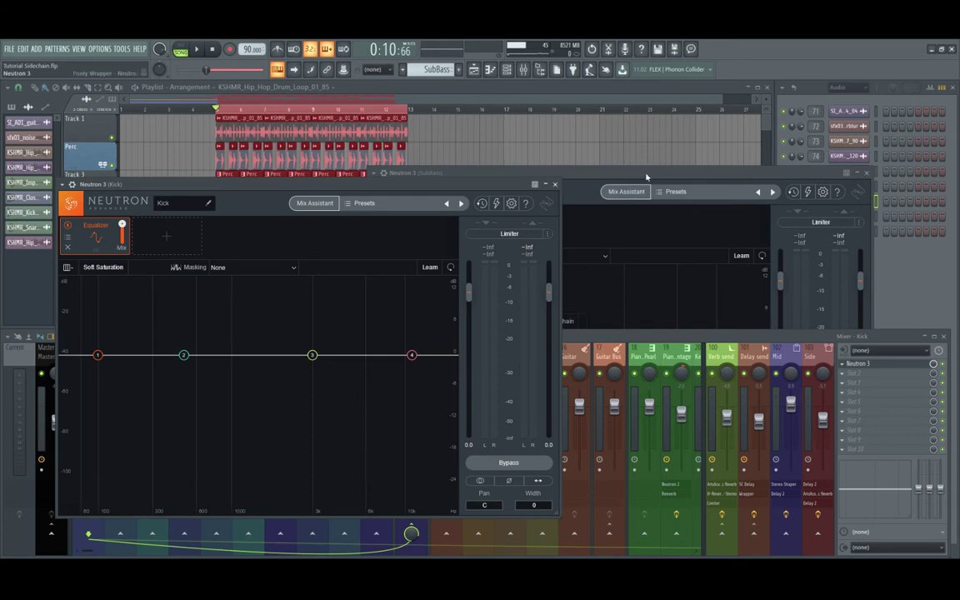
click(648, 177)
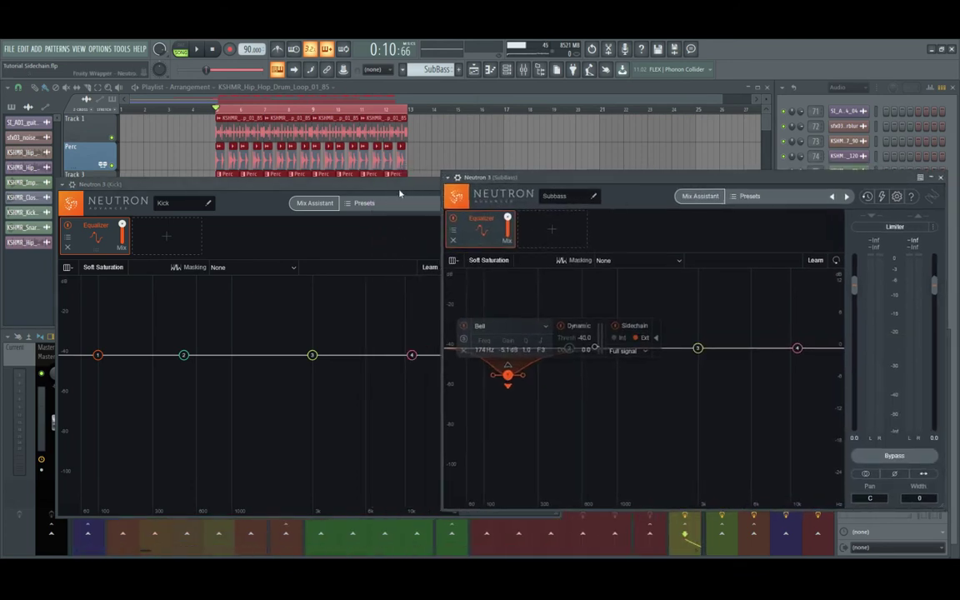
drag(360, 182, 325, 173)
- Set the masking comparison in the Kick Neutron equalizer to Subbass
click(221, 261)
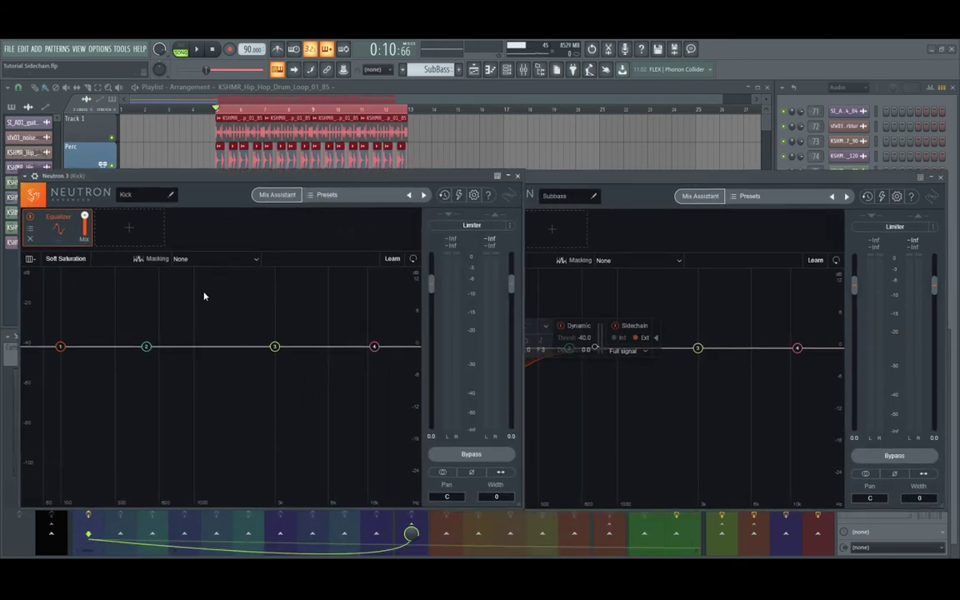
click(183, 273)
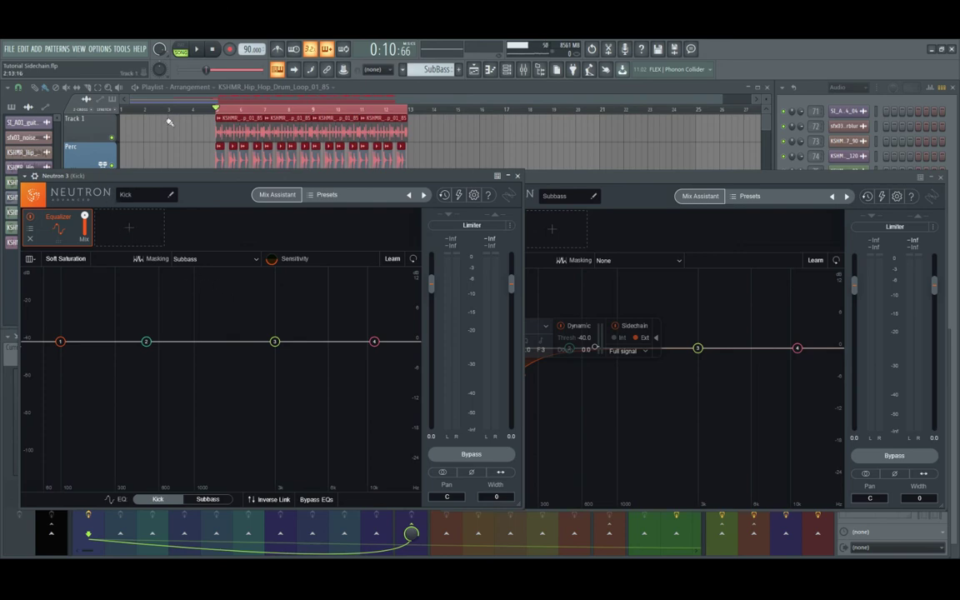
- Play the song while comparing the Kick and Subbass EQ views in the Kick Neutron, and stop playback
key(space)
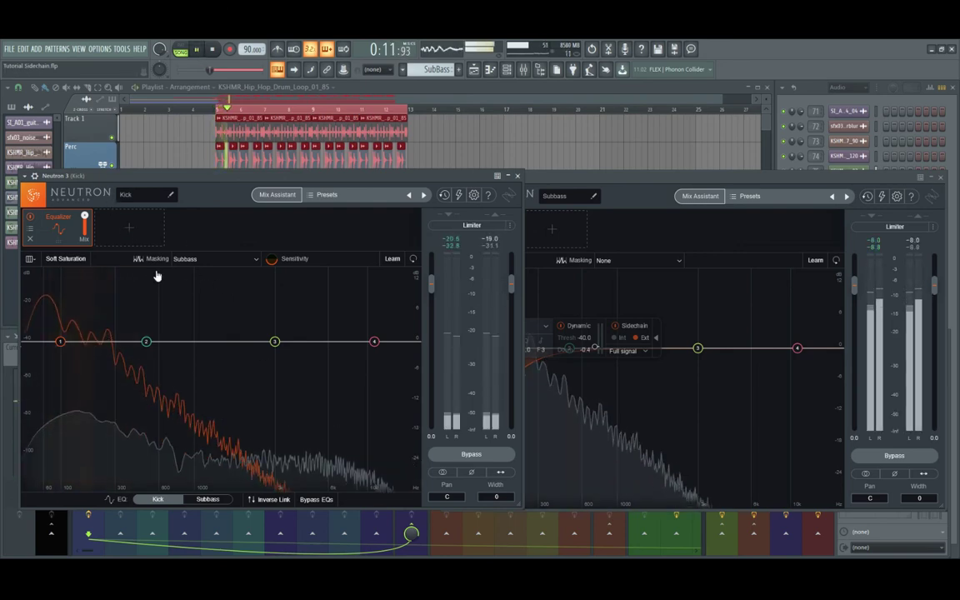
click(199, 501)
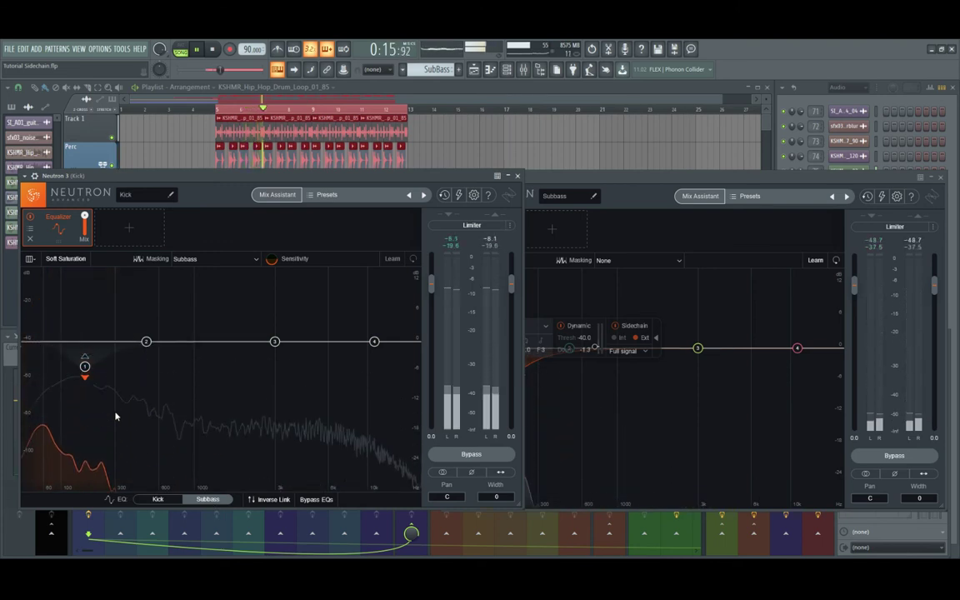
click(158, 500)
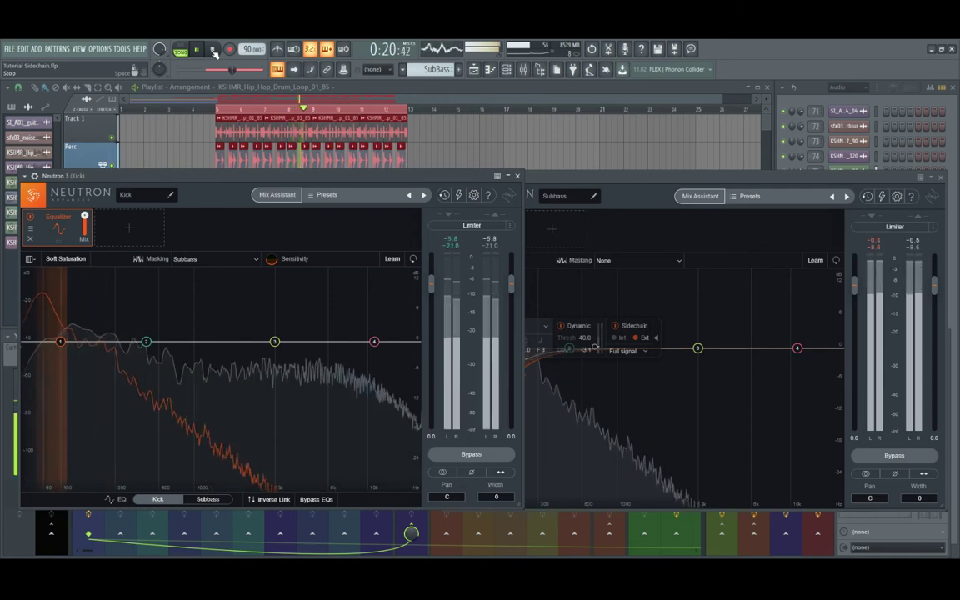
click(214, 51)
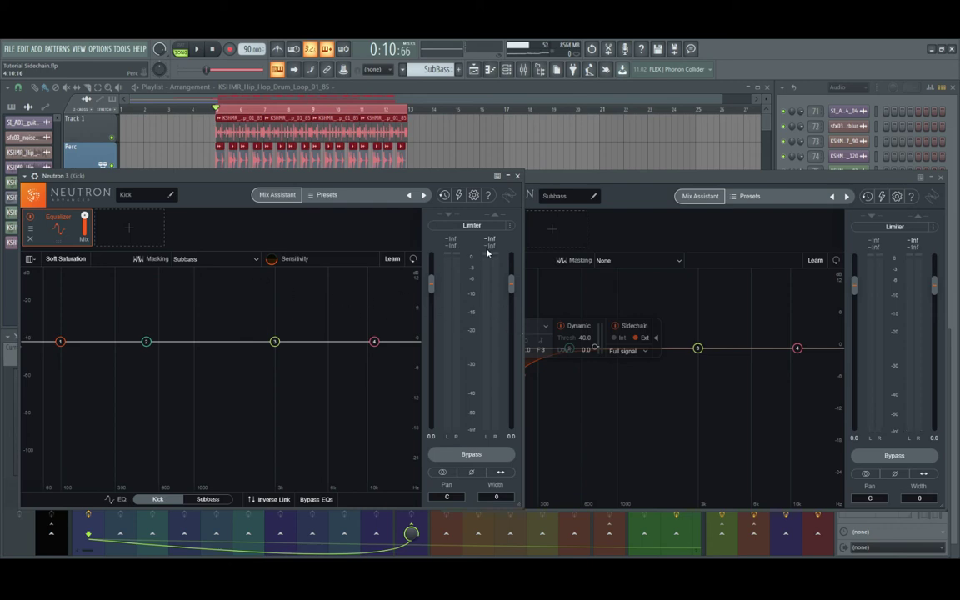
- Check the masking Sensitivity control in the Kick Neutron and play the arrangement in song mode to examine where kick and sub bass clash
click(622, 183)
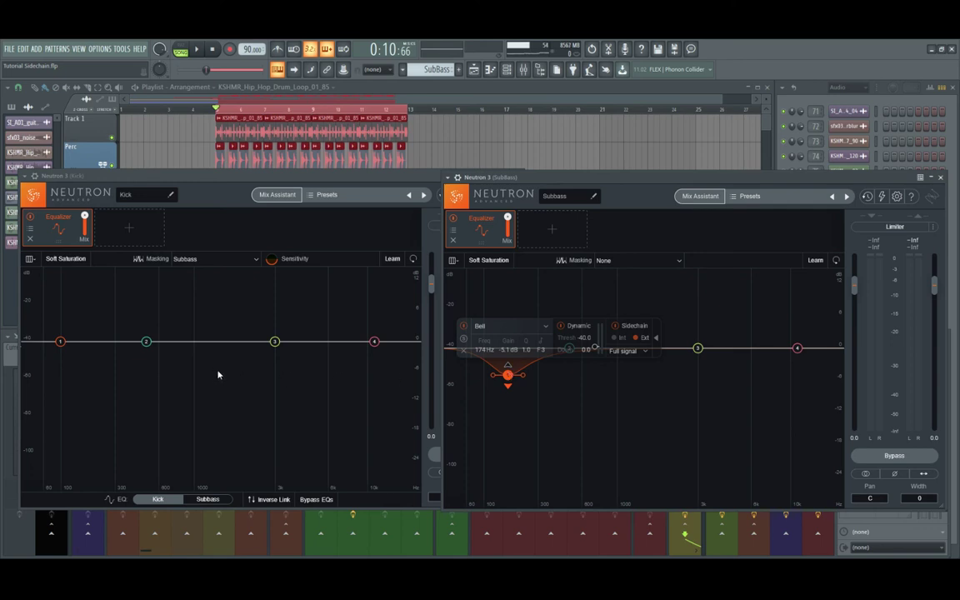
click(274, 260)
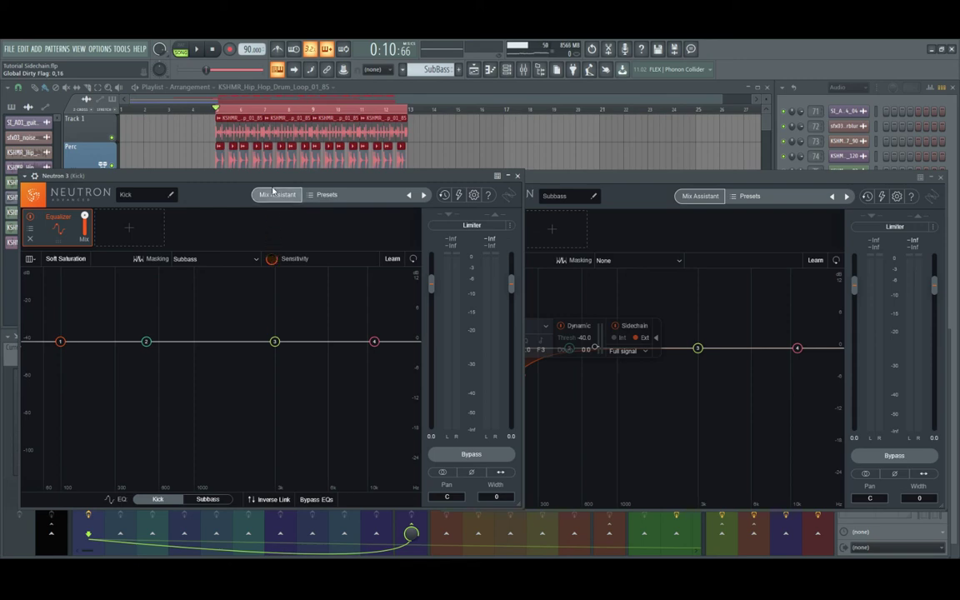
click(181, 49)
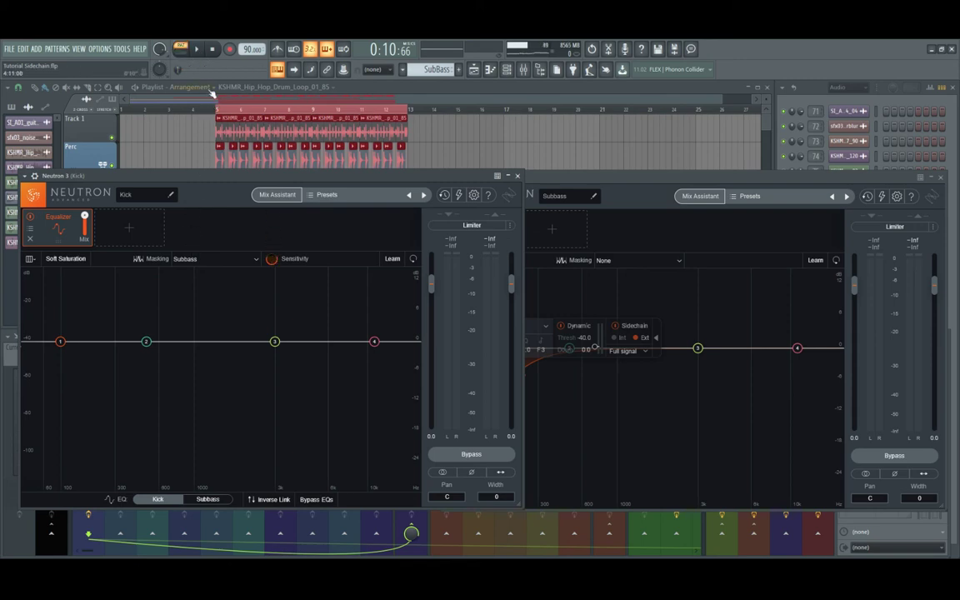
click(184, 52)
click(198, 50)
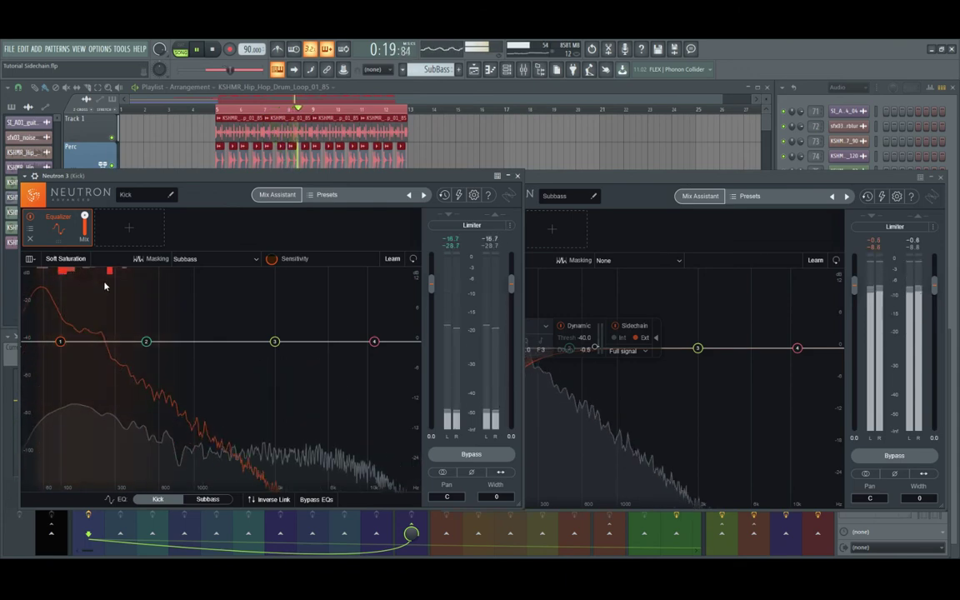
- Show the Subbass EQ inside the Kick Neutron and move its dynamic band 1 to about 116 Hz and -5.6 dB
click(620, 198)
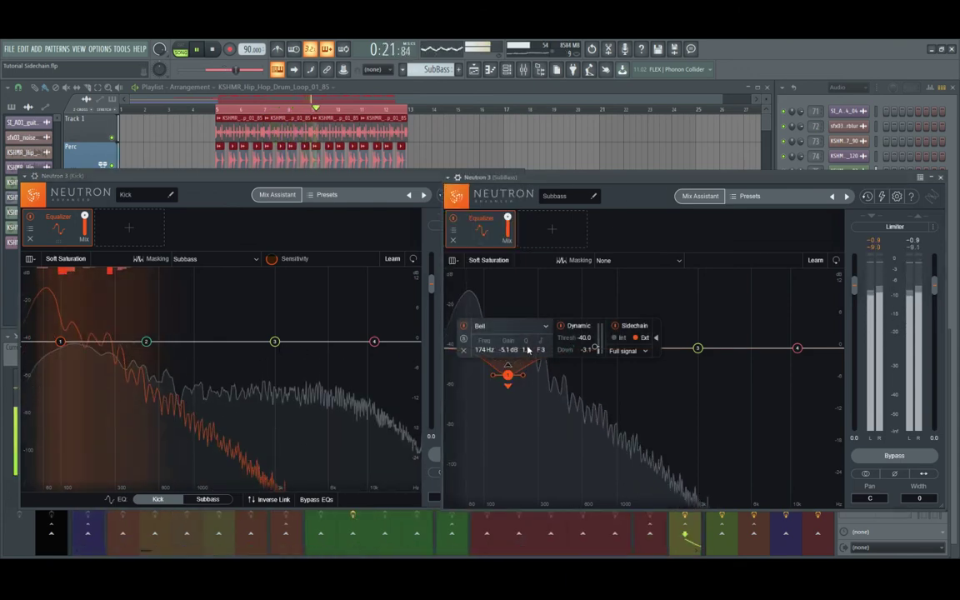
click(215, 497)
click(218, 498)
drag(86, 366, 67, 370)
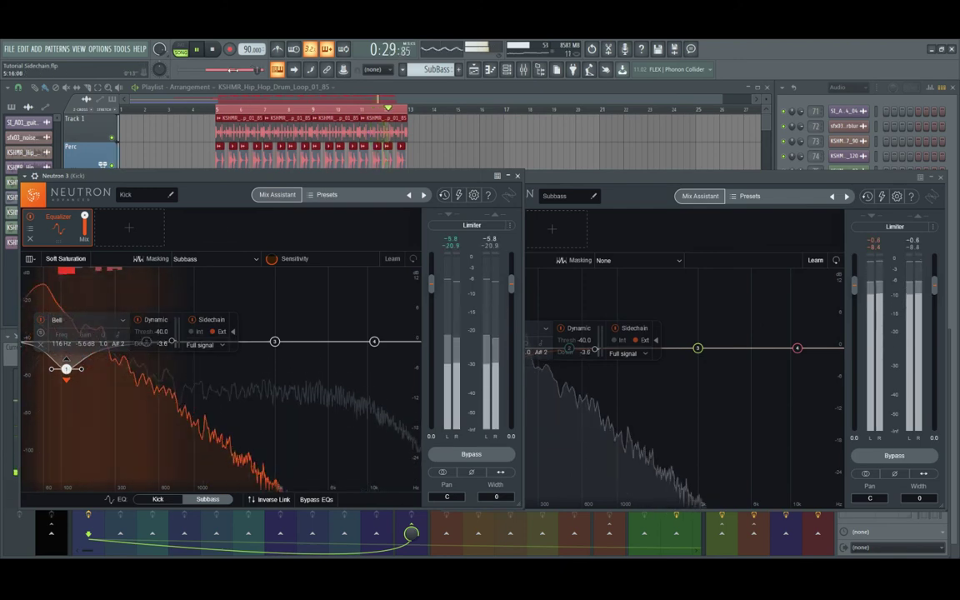
- Stop playback and close both the Kick and SubBass Neutron windows
click(213, 52)
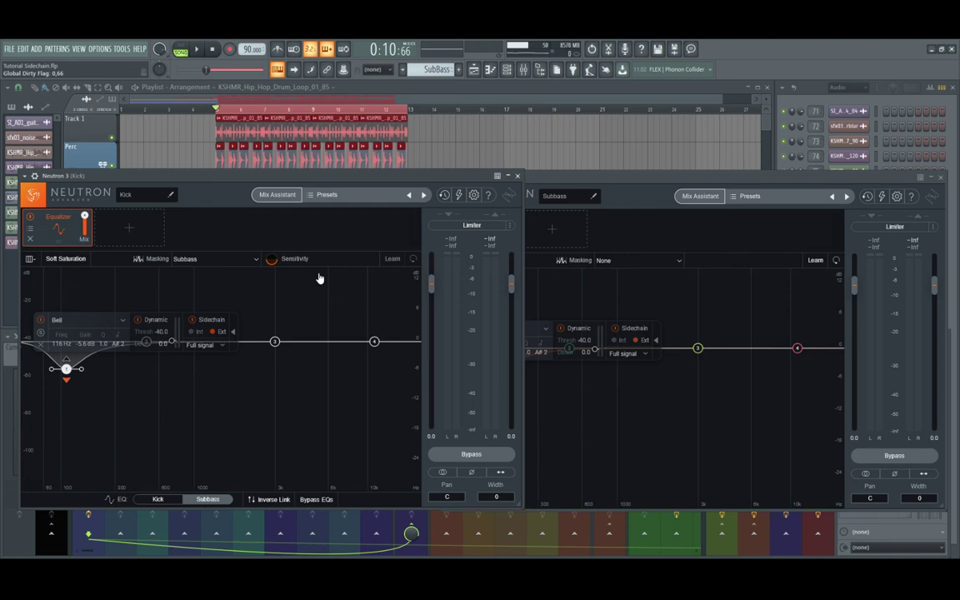
click(516, 176)
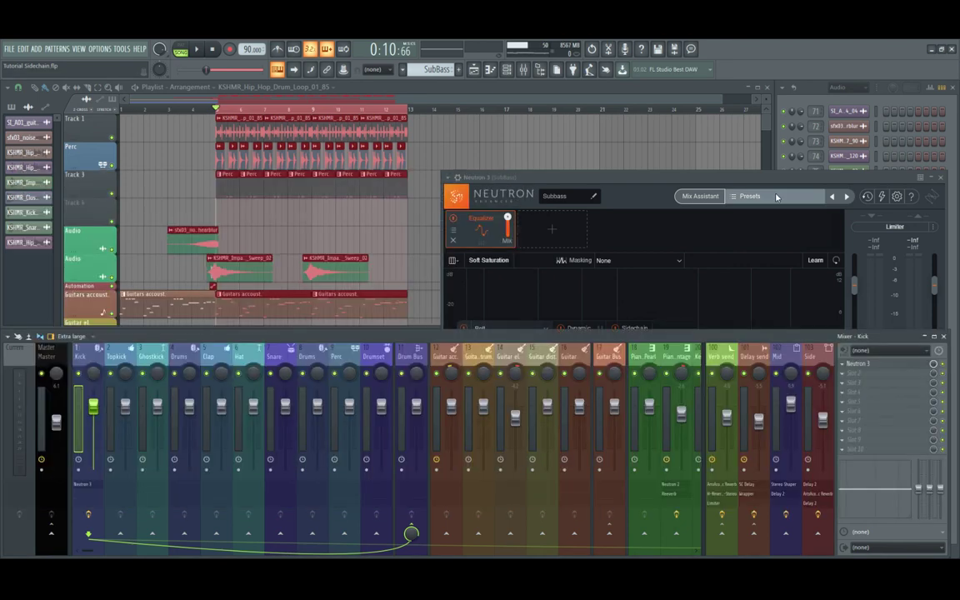
click(940, 178)
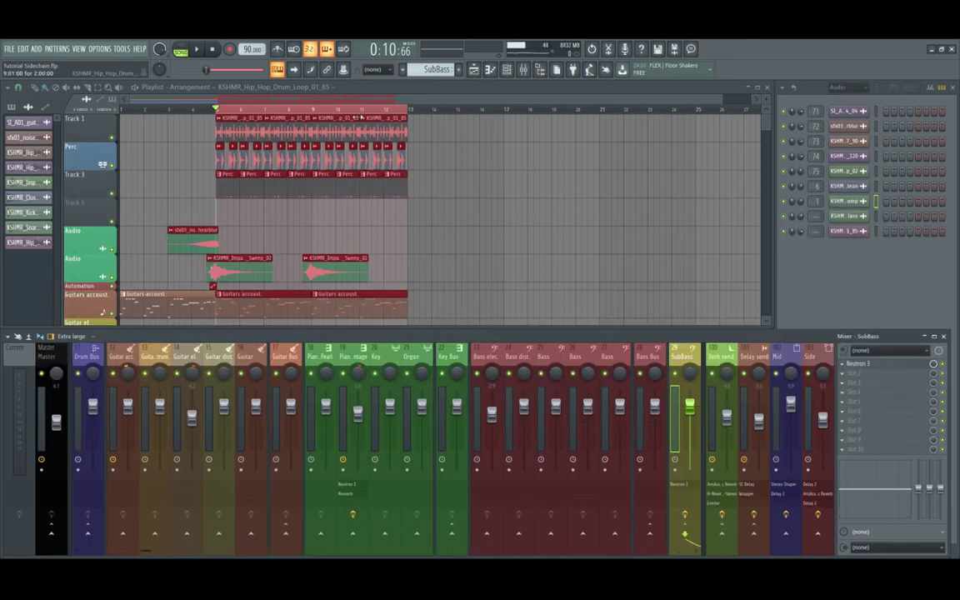